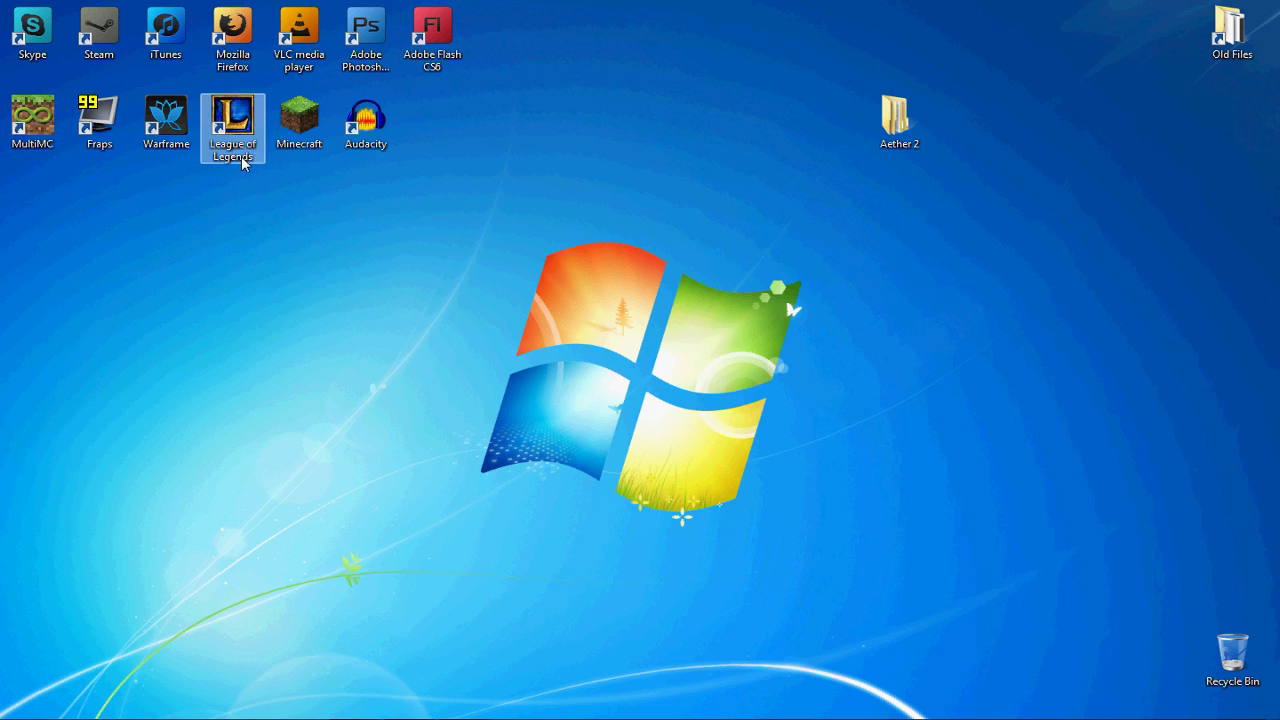
Open the MultiMC launcher and place its window near the middle of the desktop
double_click(38, 122)
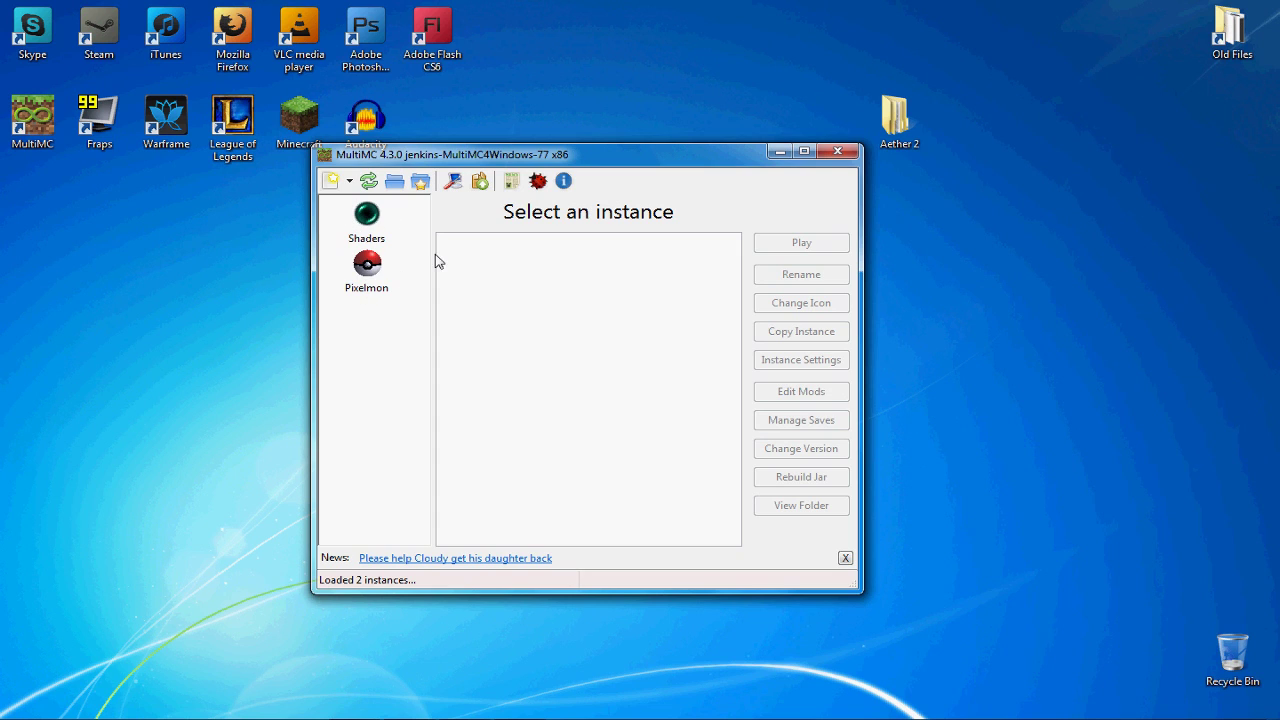
left_click_drag(345, 147, 464, 141)
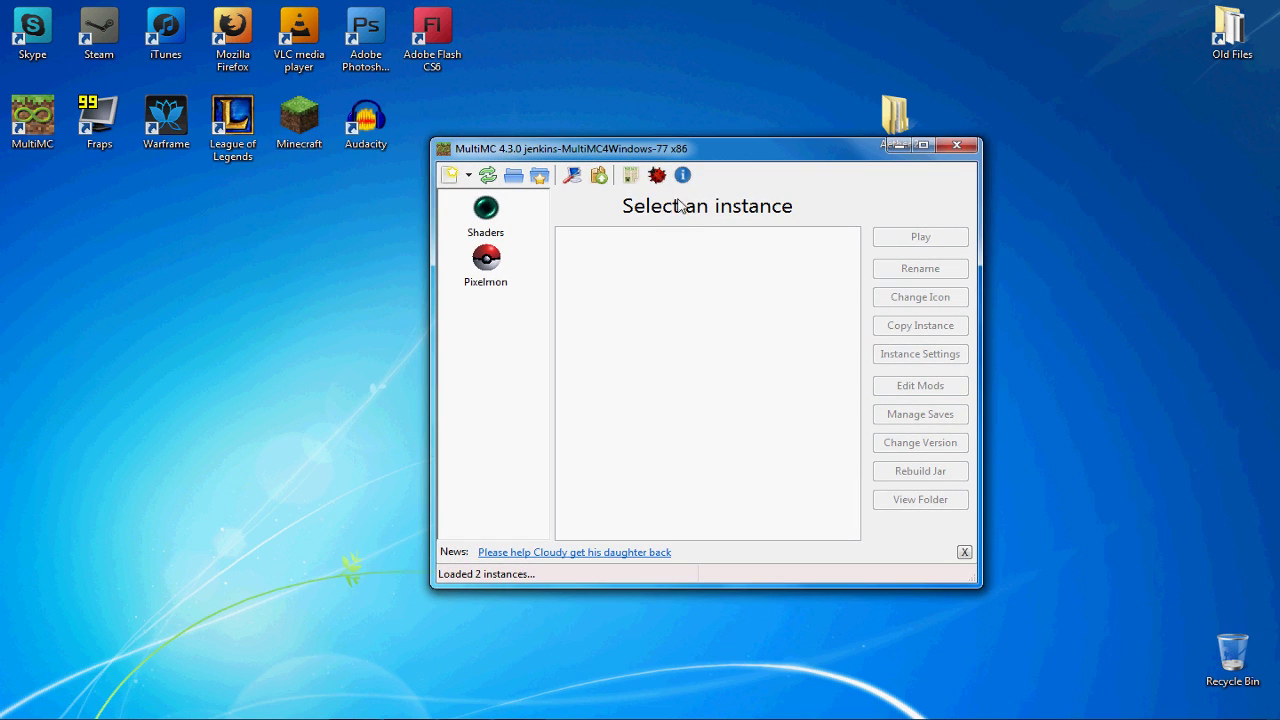
left_click_drag(600, 148, 532, 177)
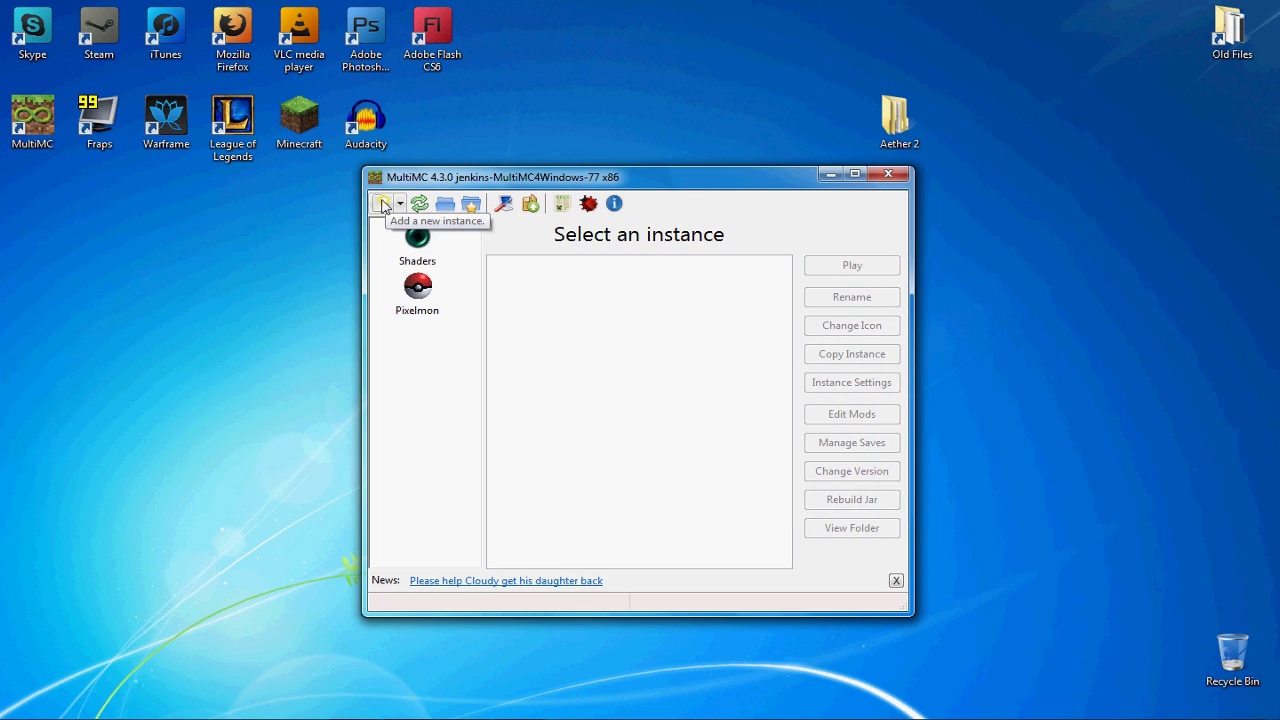
Create a new instance named Aether 2 that uses Minecraft version 1.5.1
left_click(382, 205)
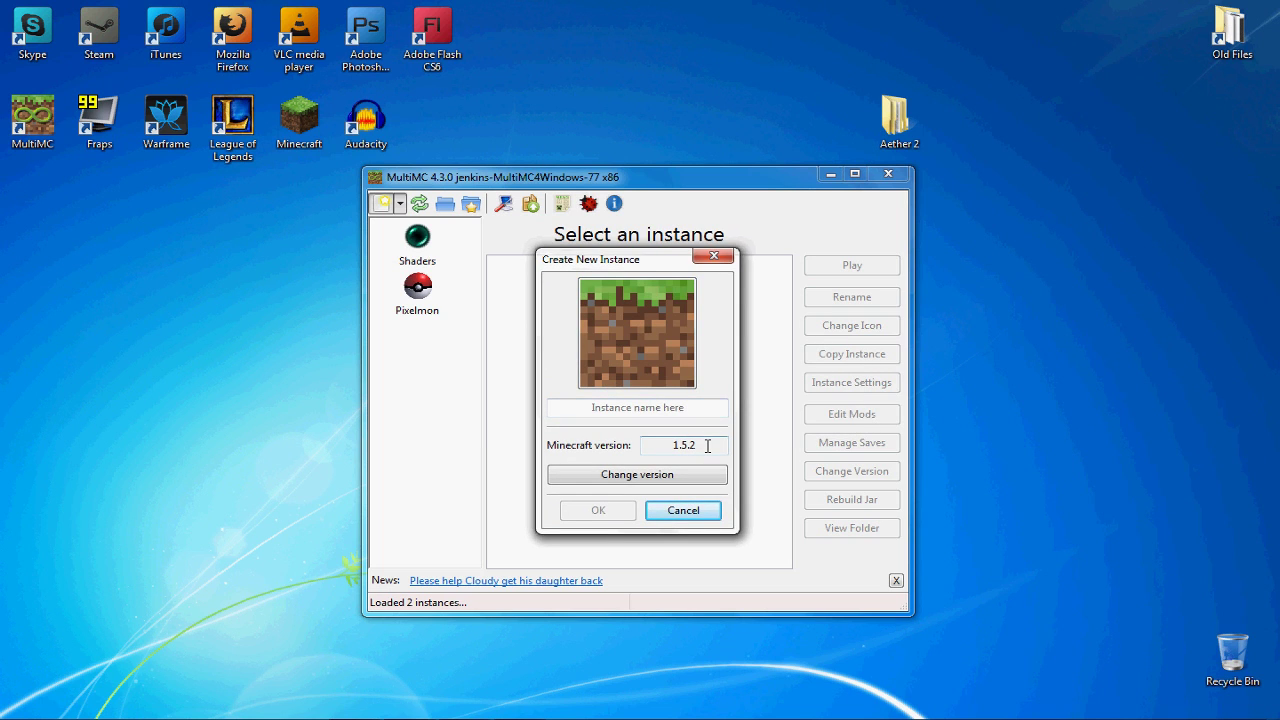
left_click(686, 470)
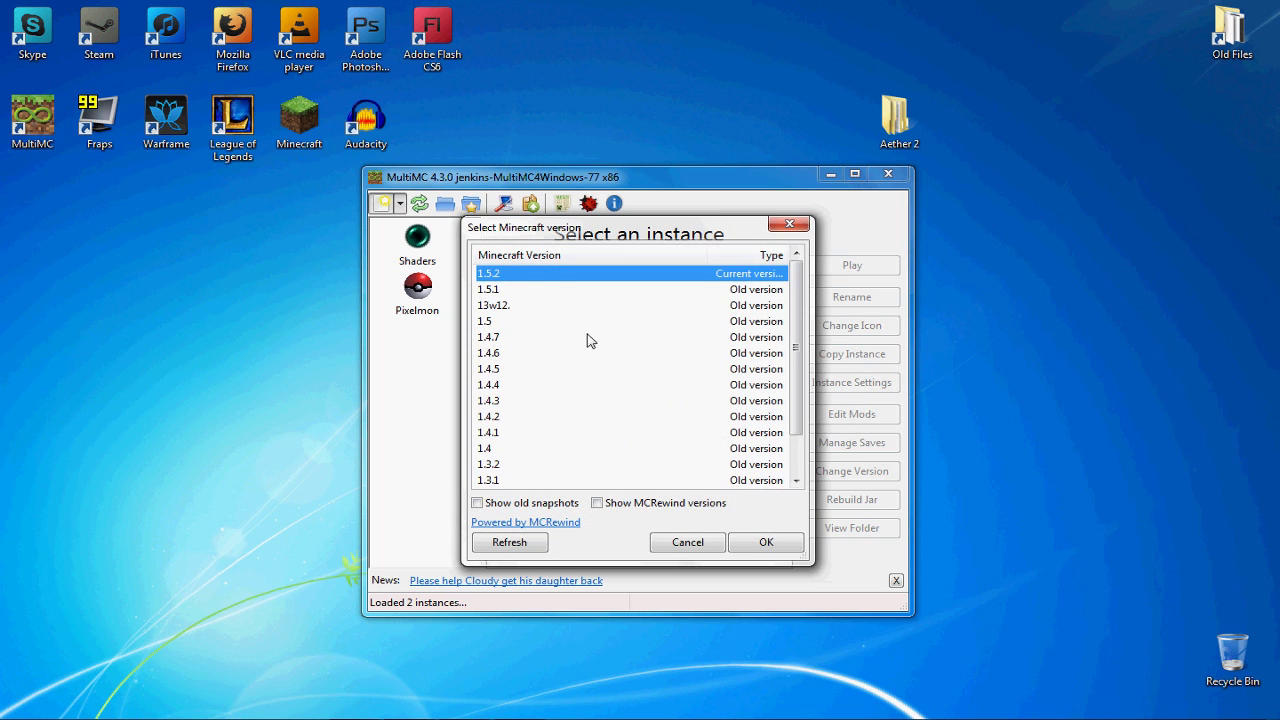
left_click(530, 292)
left_click(772, 545)
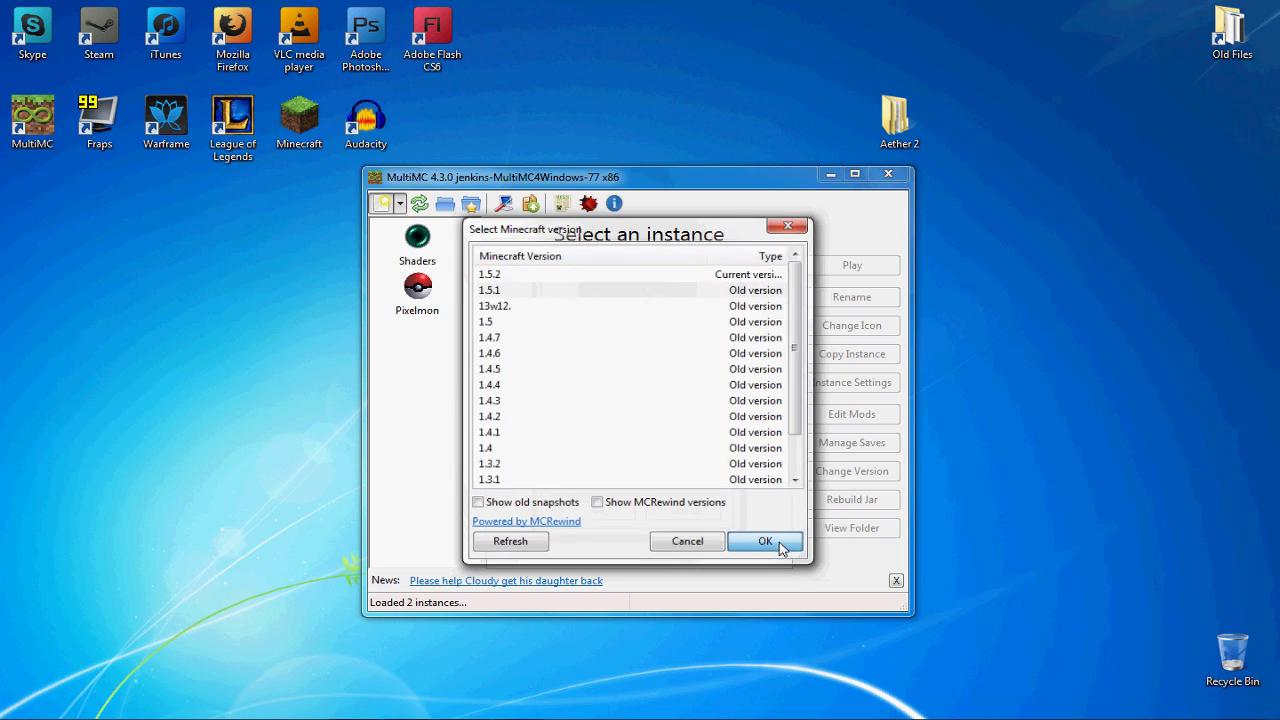
left_click(630, 405)
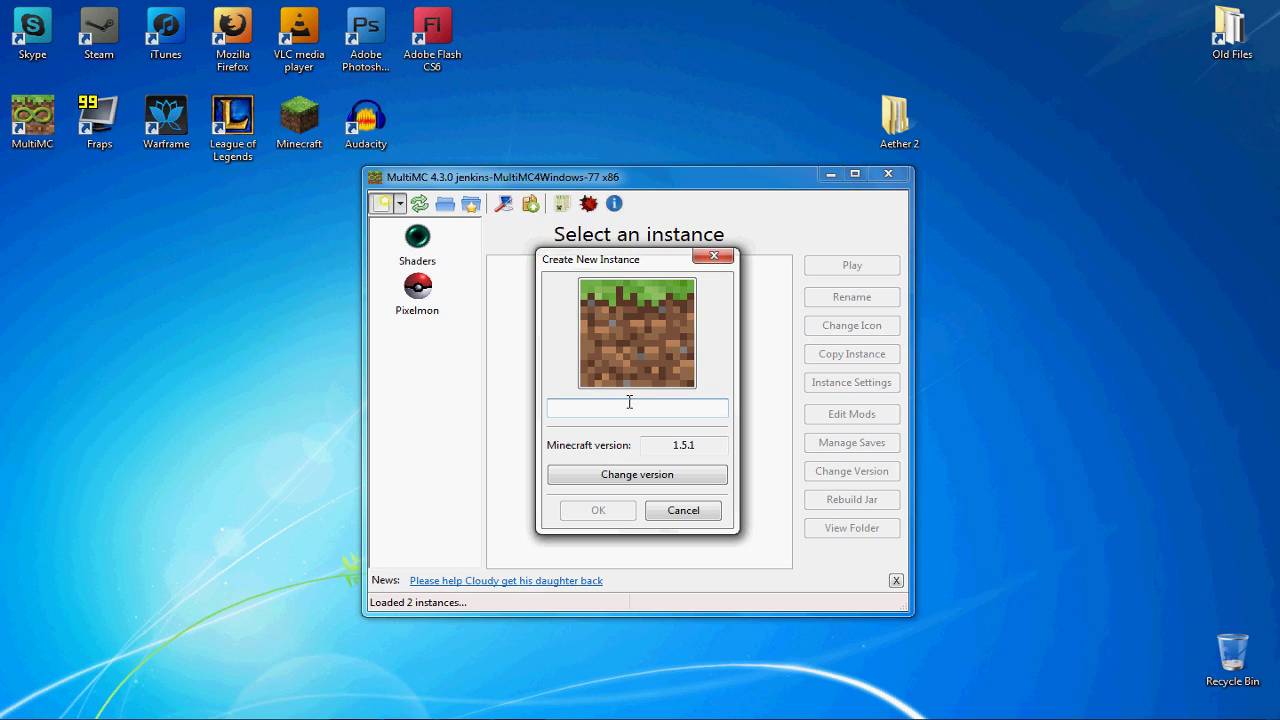
type("Aether 2")
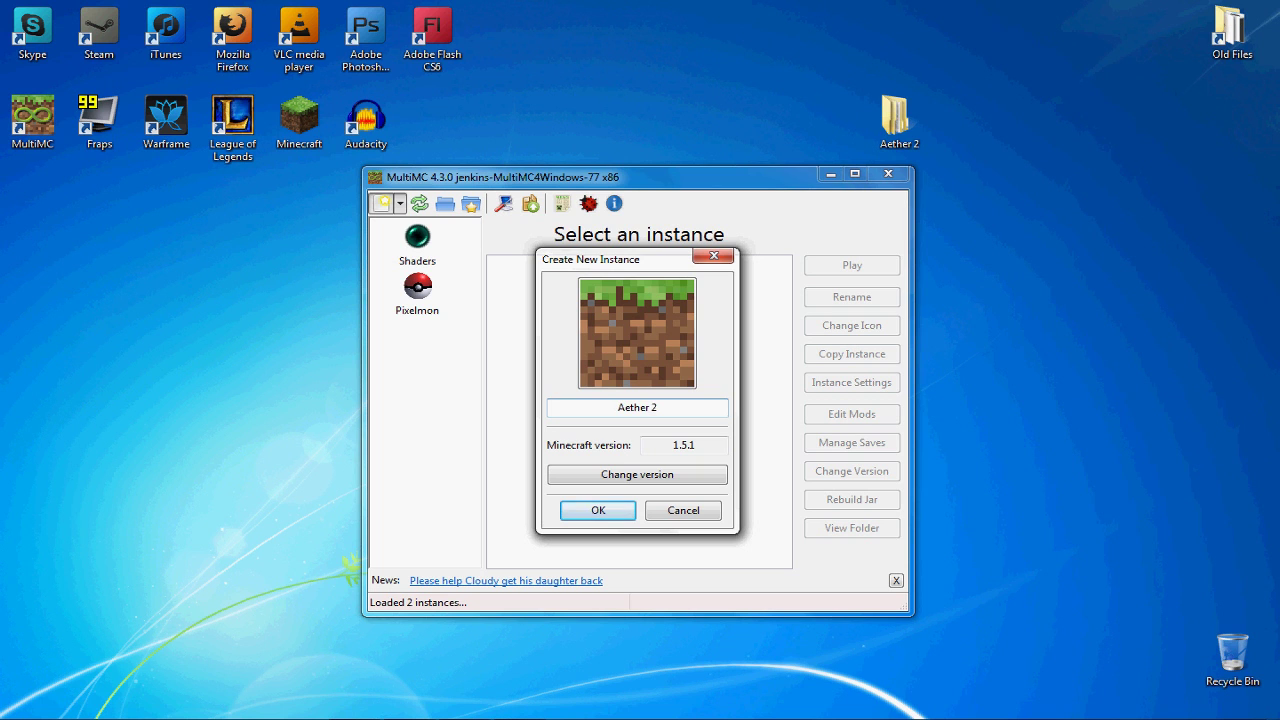
left_click(603, 510)
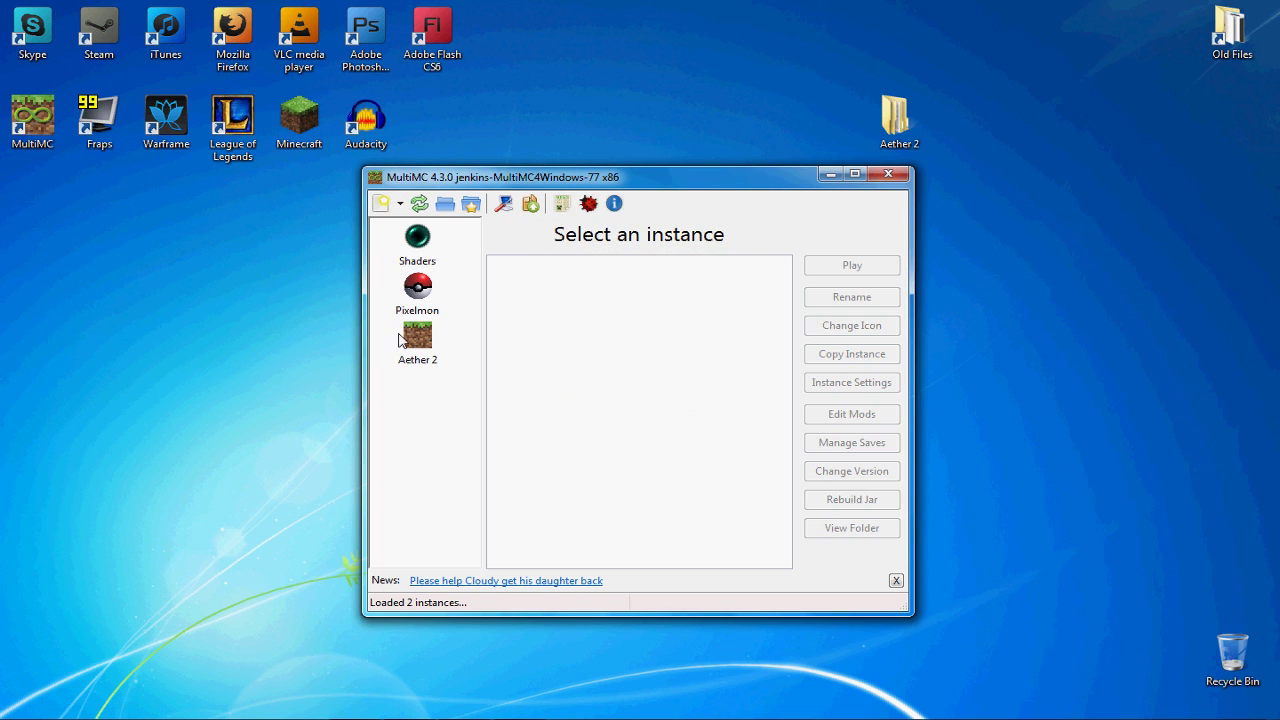
Open the mod editor for the Aether 2 instance and, beside it, the desktop folder Aether 2 containing the mod archives
left_click(401, 340)
left_click_drag(687, 180, 378, 125)
left_click(533, 362)
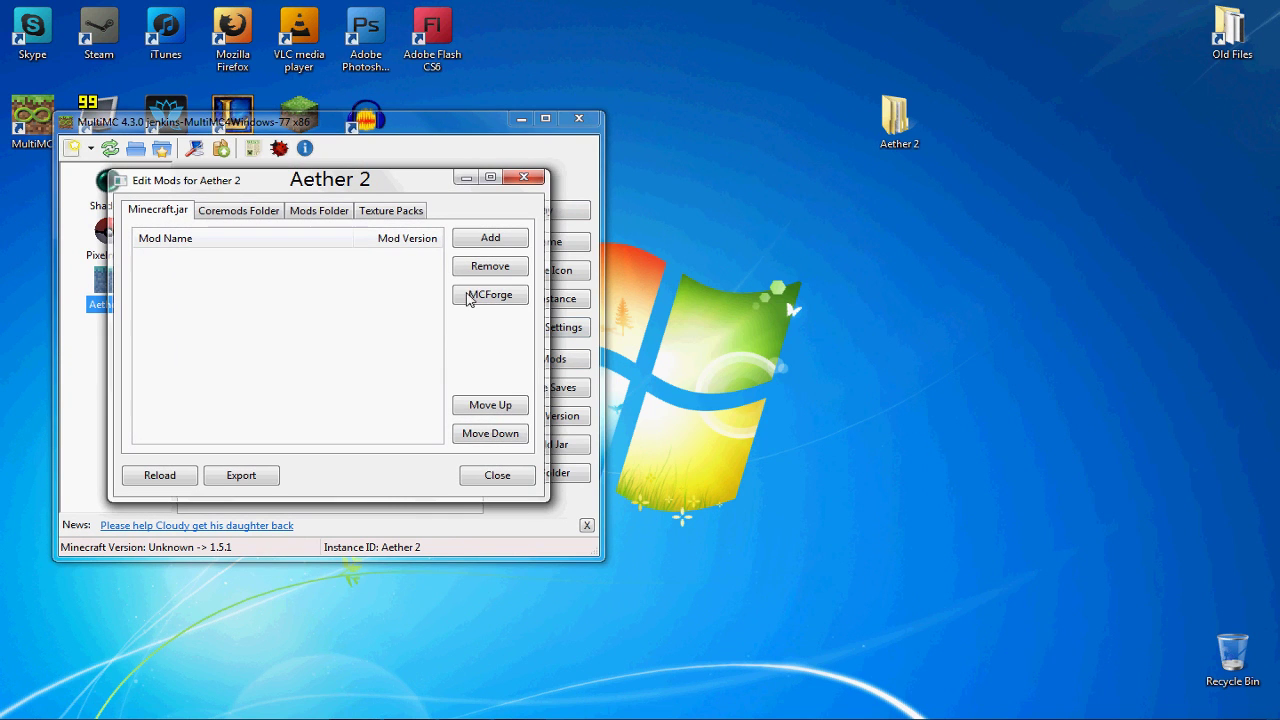
double_click(900, 125)
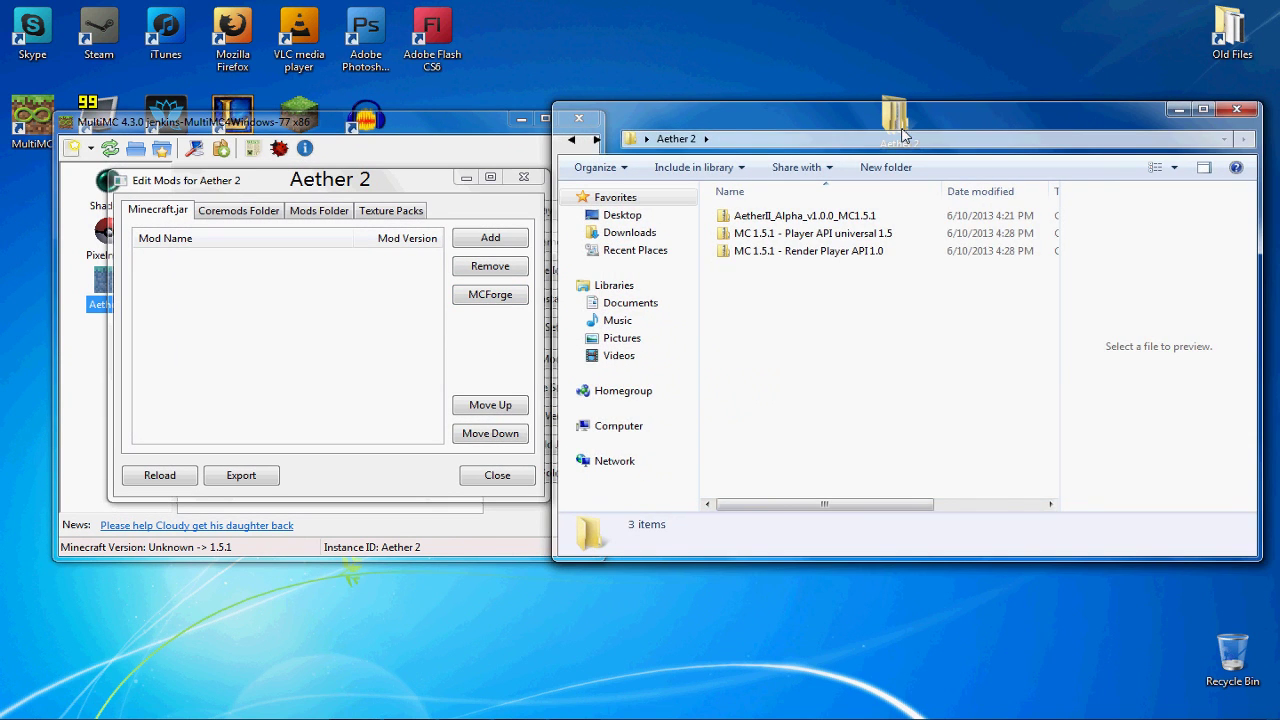
left_click(860, 223)
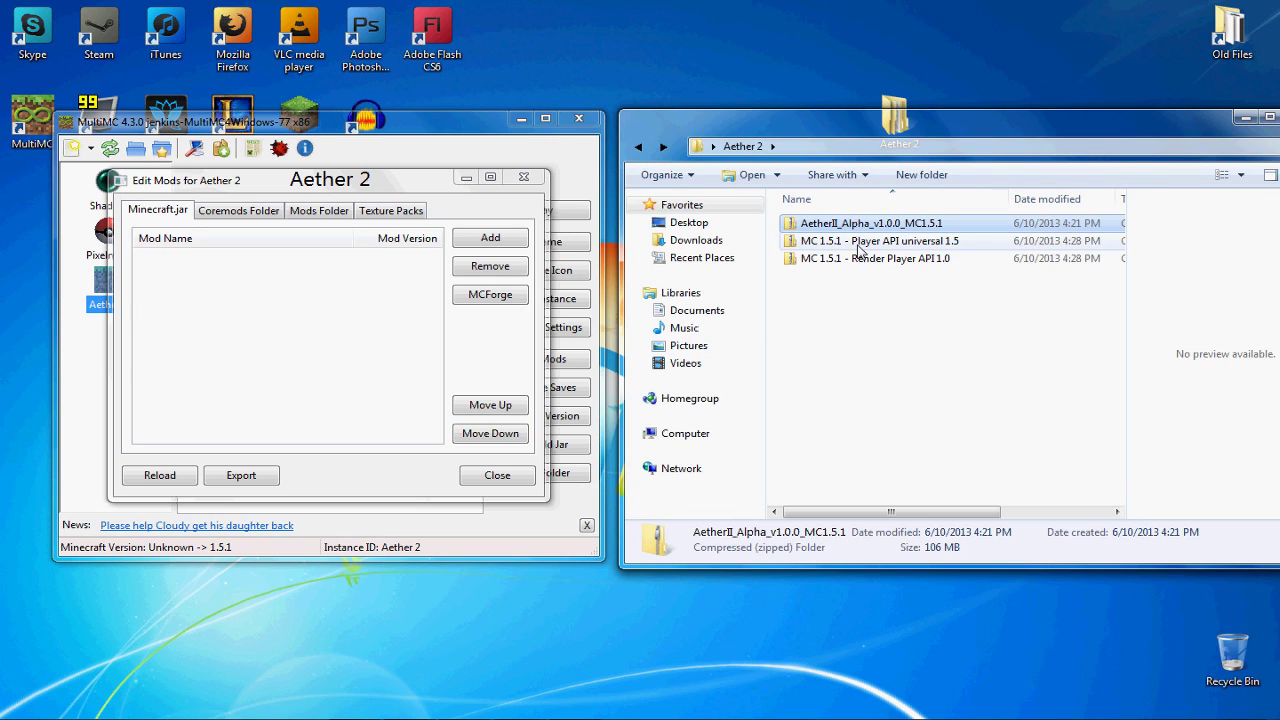
left_click(862, 241)
left_click(908, 261)
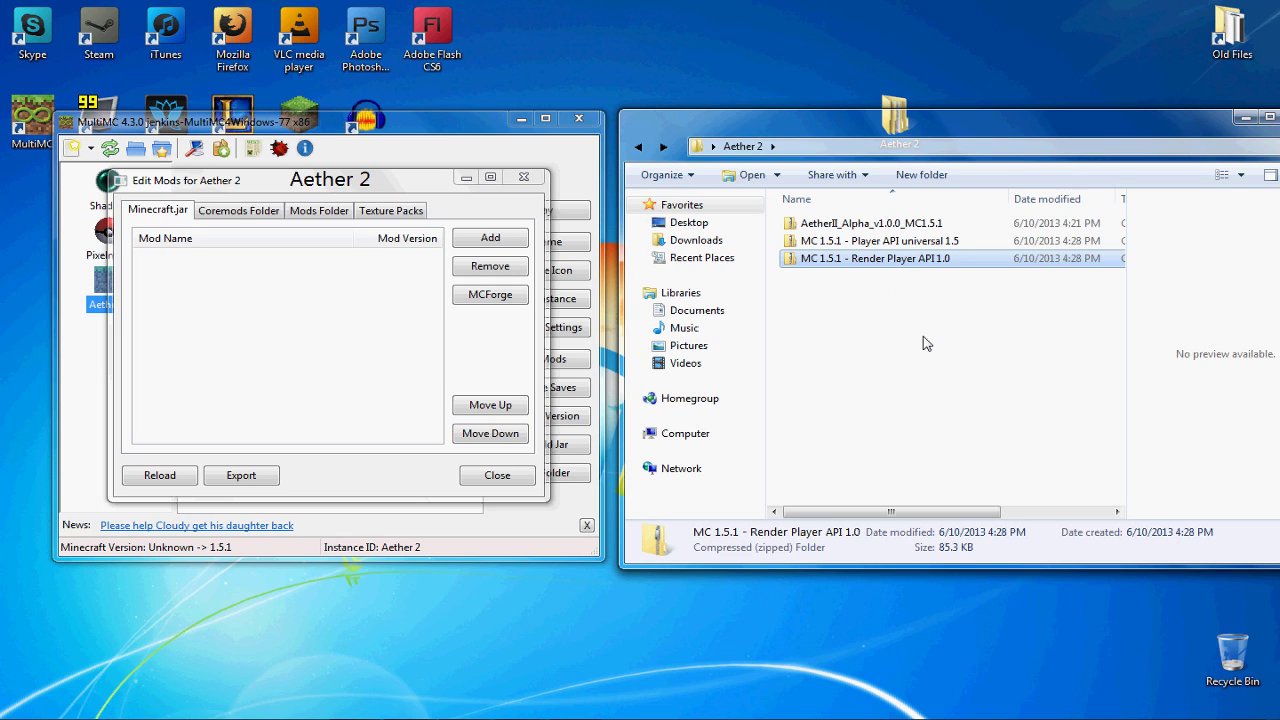
Install Minecraft Forge version 7.7.2.682 for Minecraft 1.5.1 into the instance
left_click(522, 300)
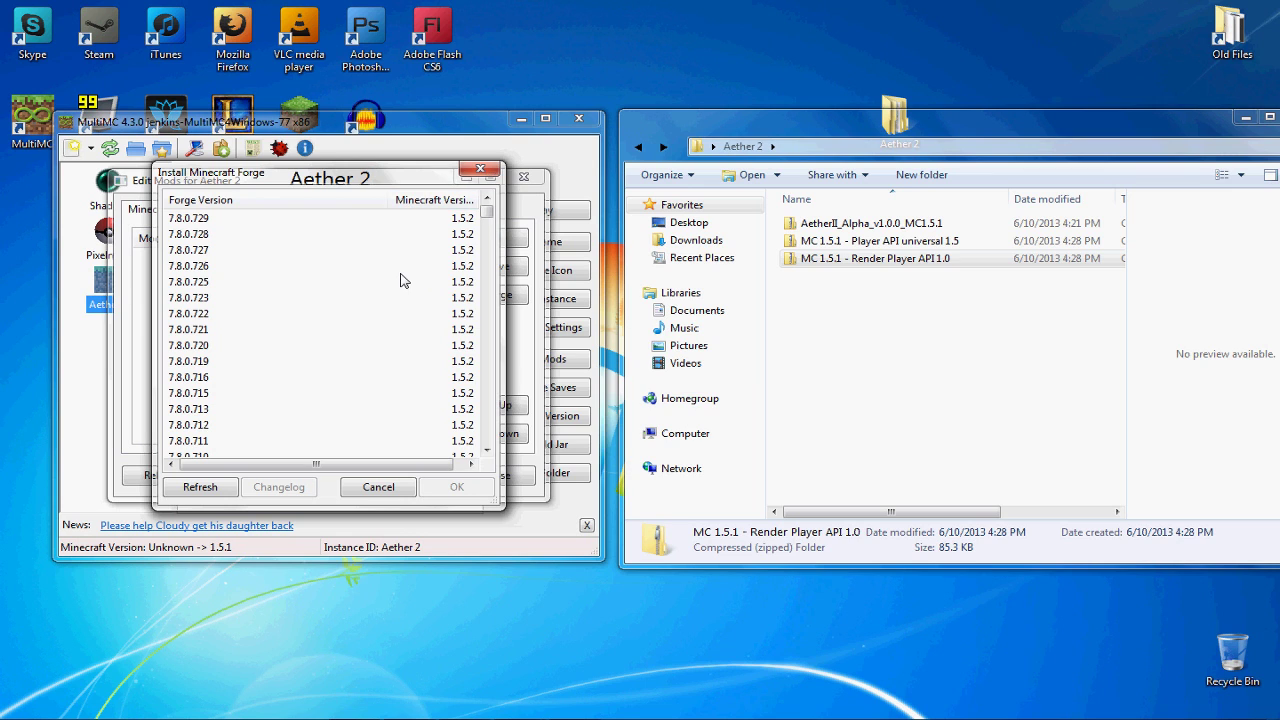
scroll(400, 280, "down", 8)
scroll(400, 280, "down", 1)
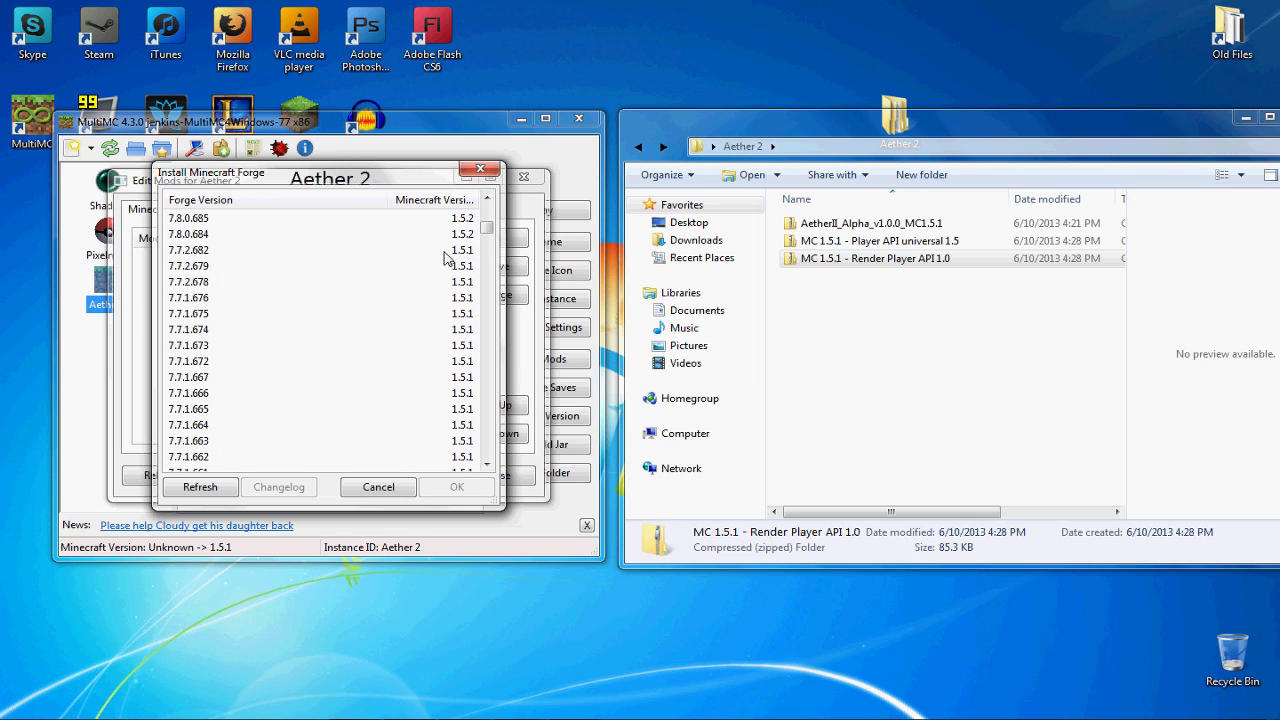
left_click(444, 252)
left_click(446, 490)
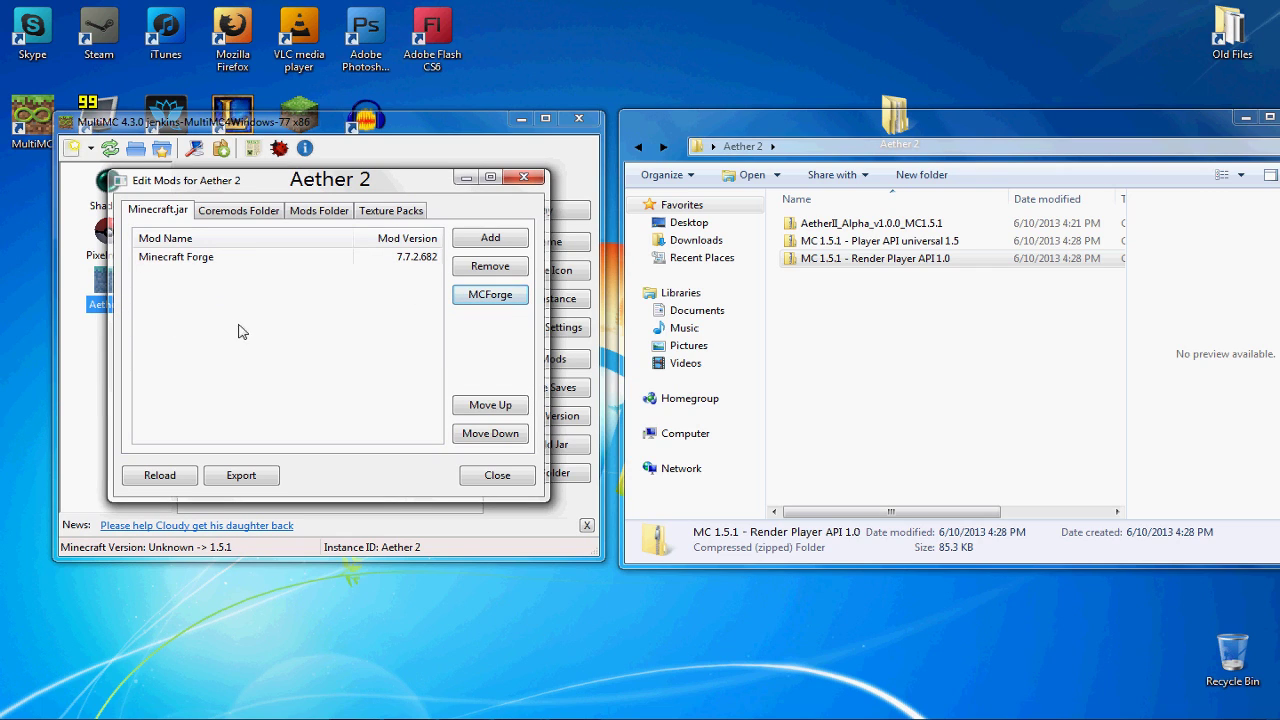
Add the Player API universal 1.5 and Render Player API 1.0 archives to the instance's Minecraft.jar mods, below Minecraft Forge
left_click(897, 262)
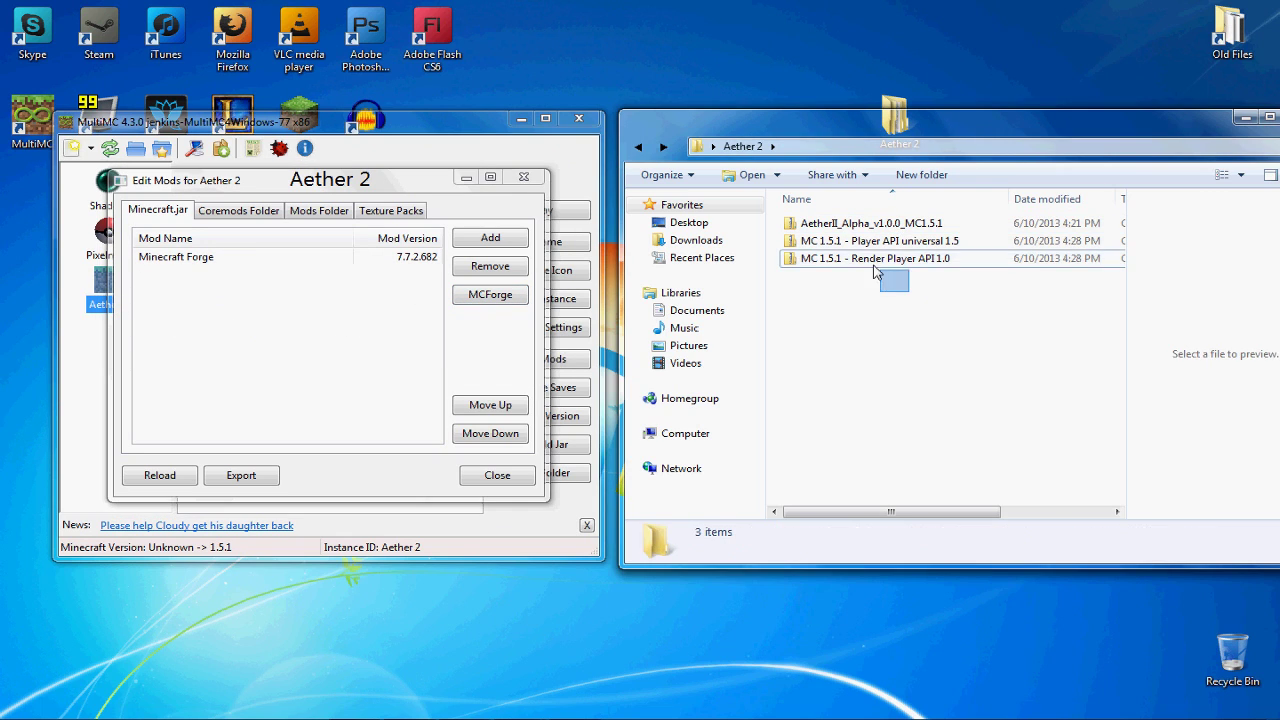
left_click(872, 245, "shift")
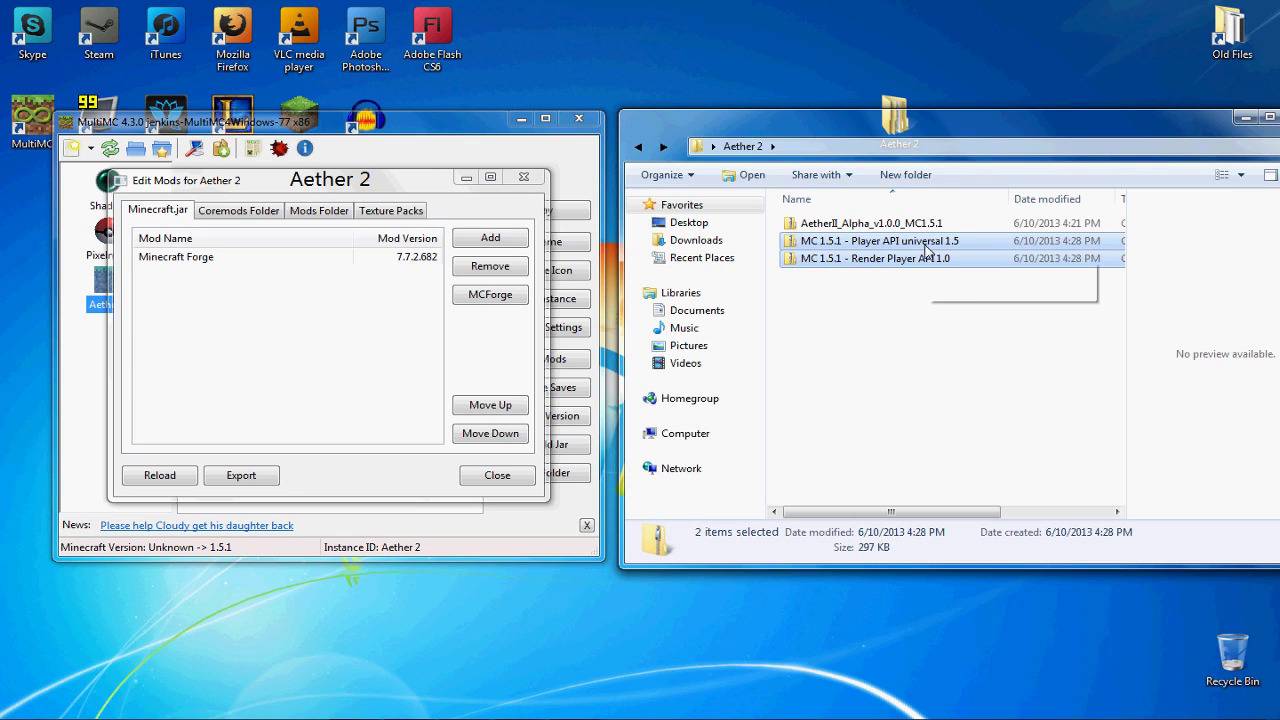
left_click_drag(922, 252, 205, 289)
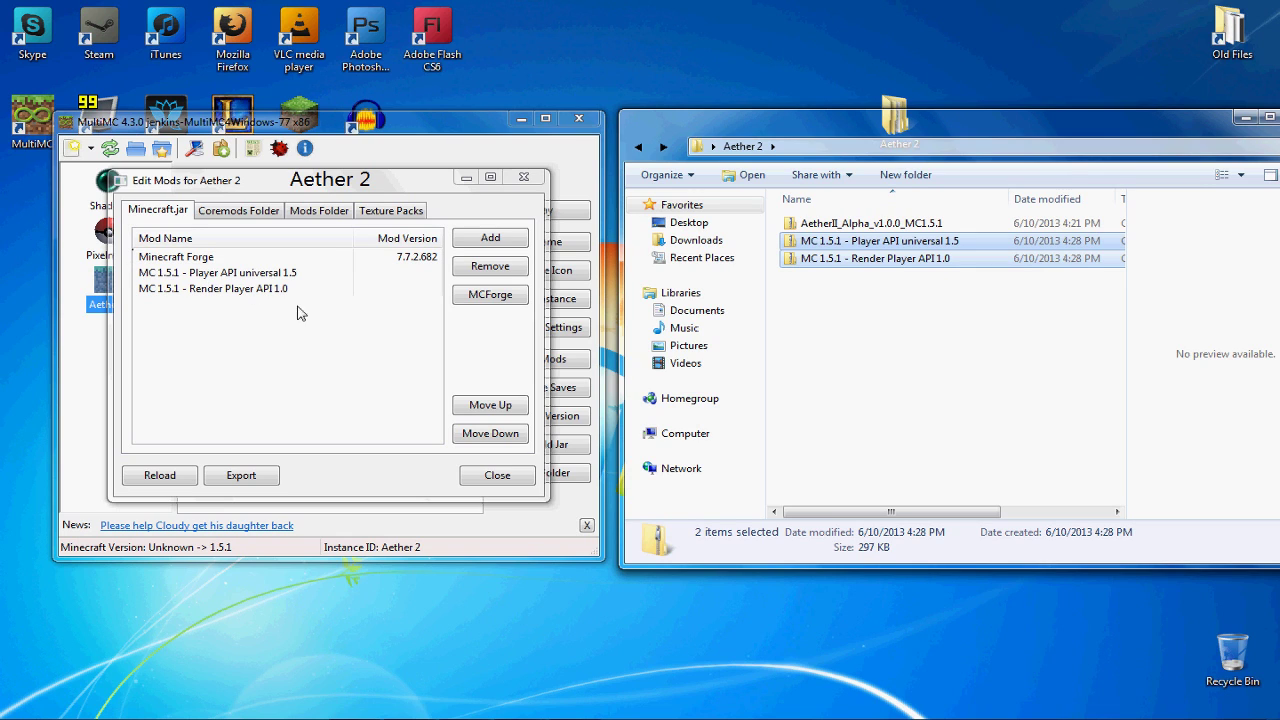
Add the AetherII_Alpha_v1.0.0_MC1.5.1 archive to the instance's mods folder, recheck the Minecraft.jar mod list and close the mod editor
left_click(319, 214)
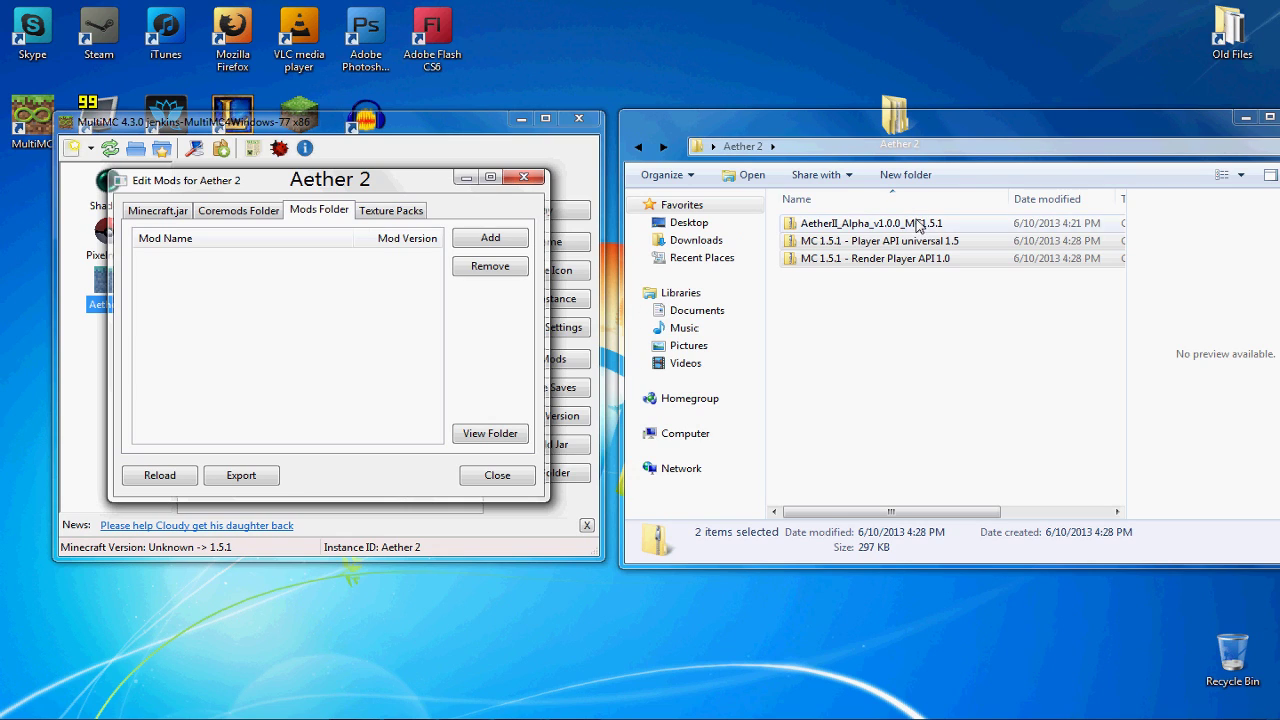
left_click_drag(917, 226, 161, 280)
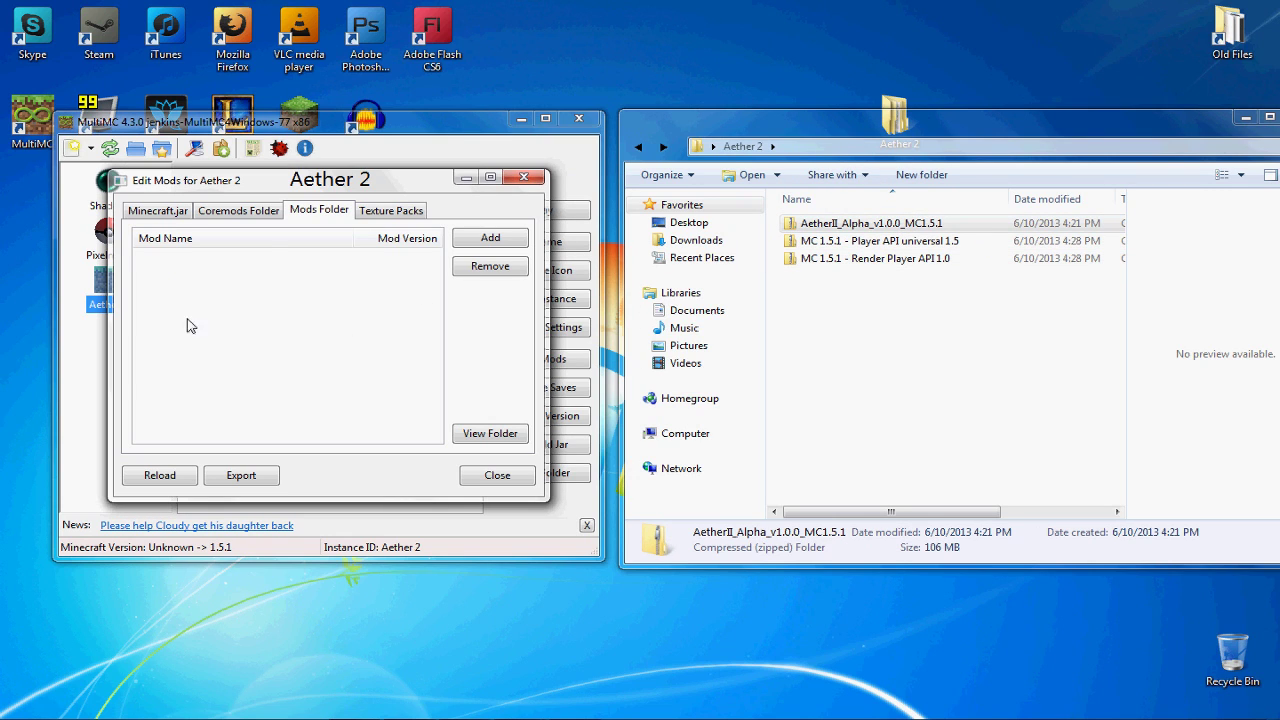
left_click(186, 214)
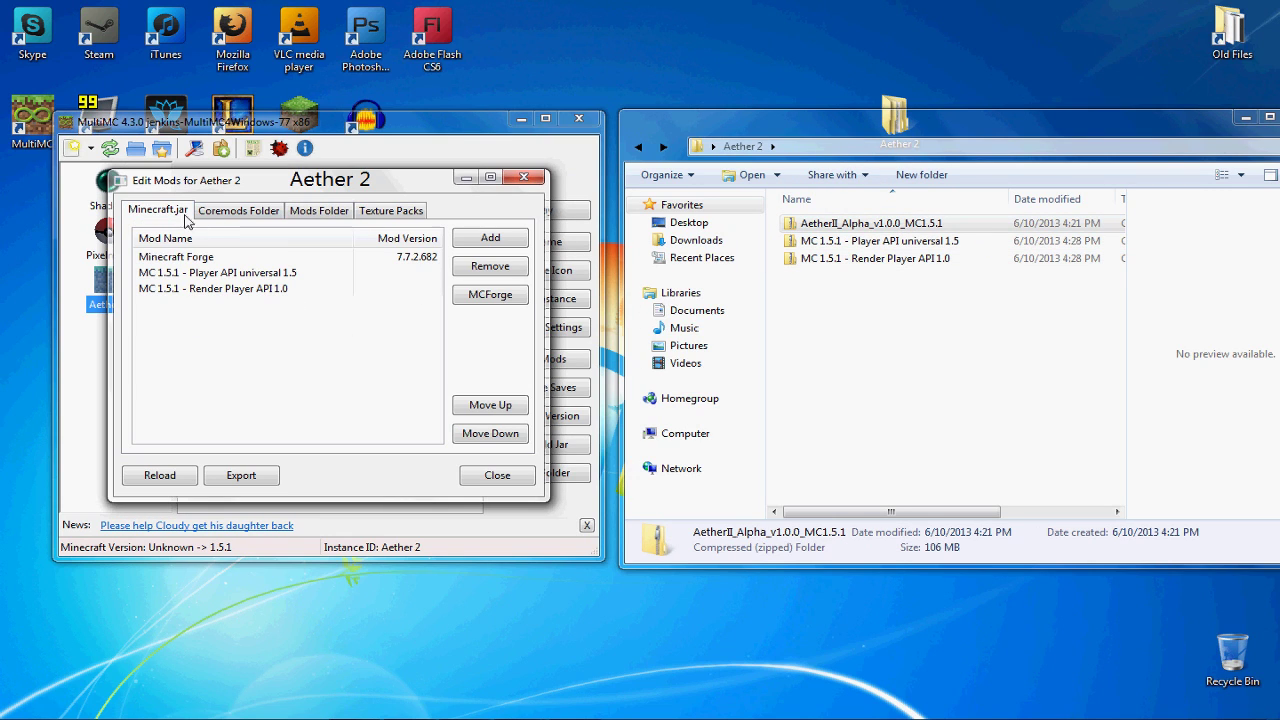
left_click(497, 476)
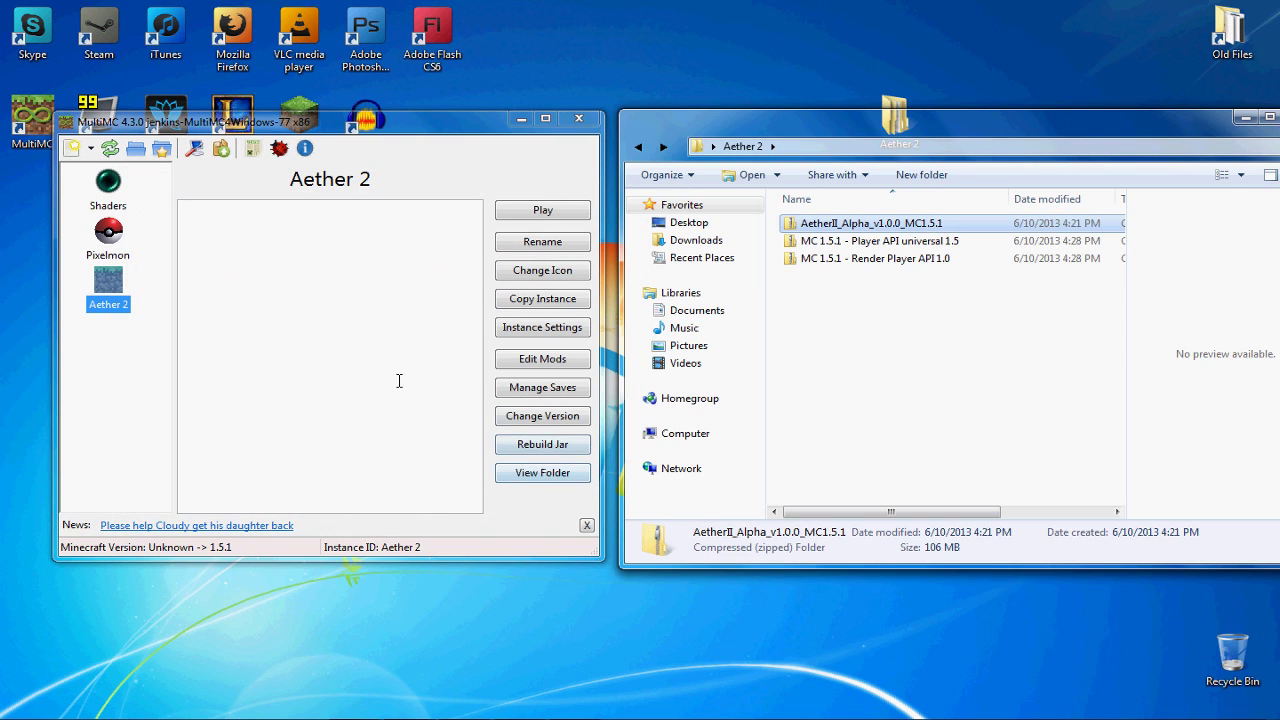
Launch the Aether 2 instance with the remembered login and glance at the MultiMC console before returning to the game
left_click(545, 220)
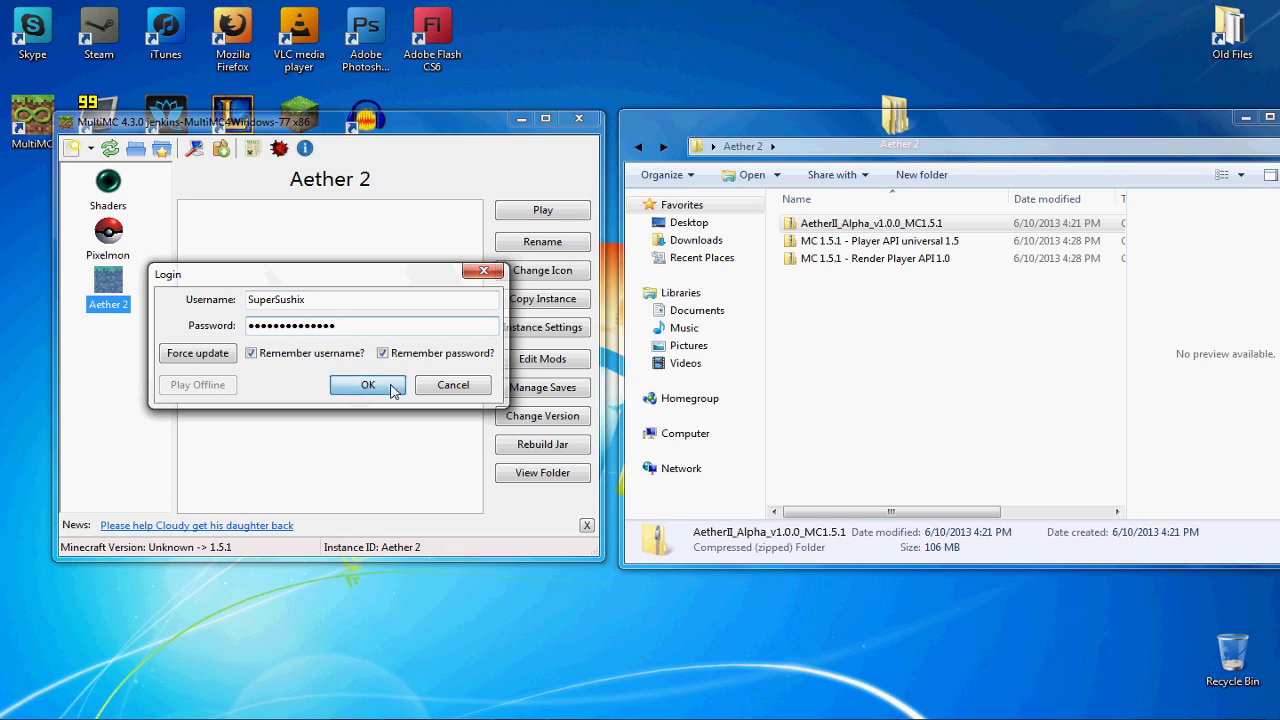
left_click(368, 385)
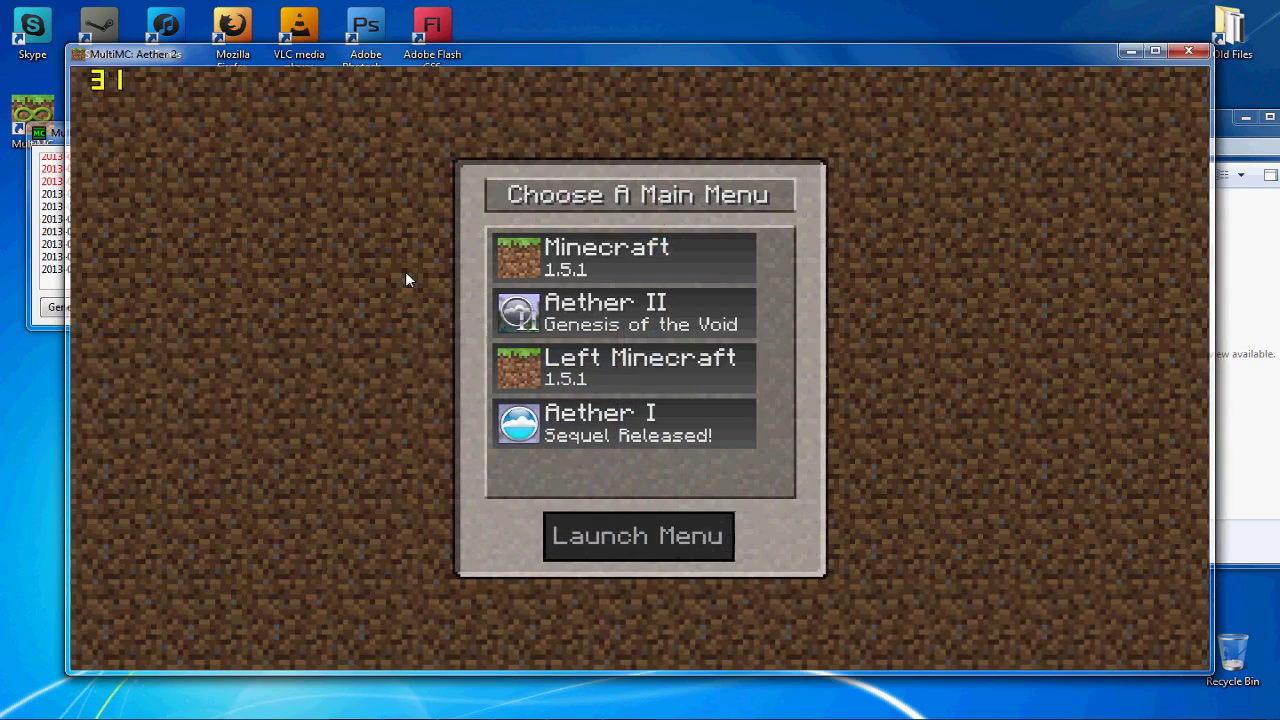
left_click(56, 145)
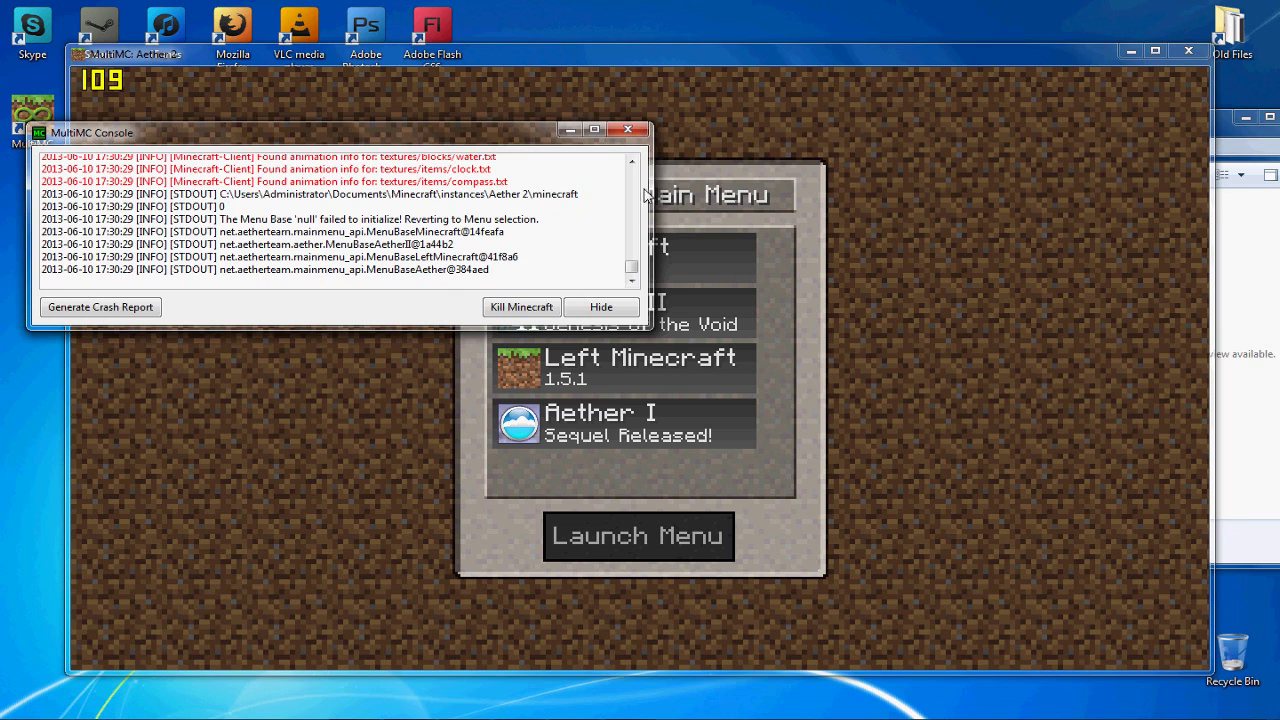
left_click(887, 164)
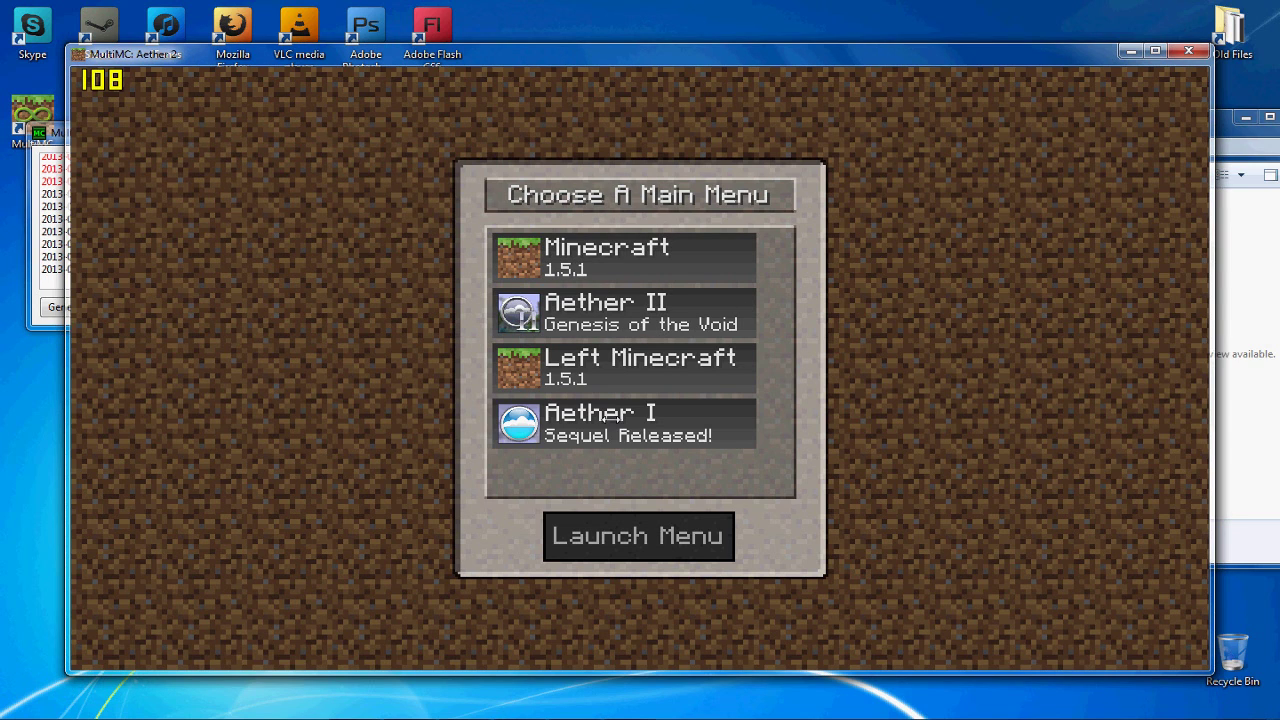
Try the Aether I and Minecraft entries in the main menu chooser, then select Aether II
left_click(605, 436)
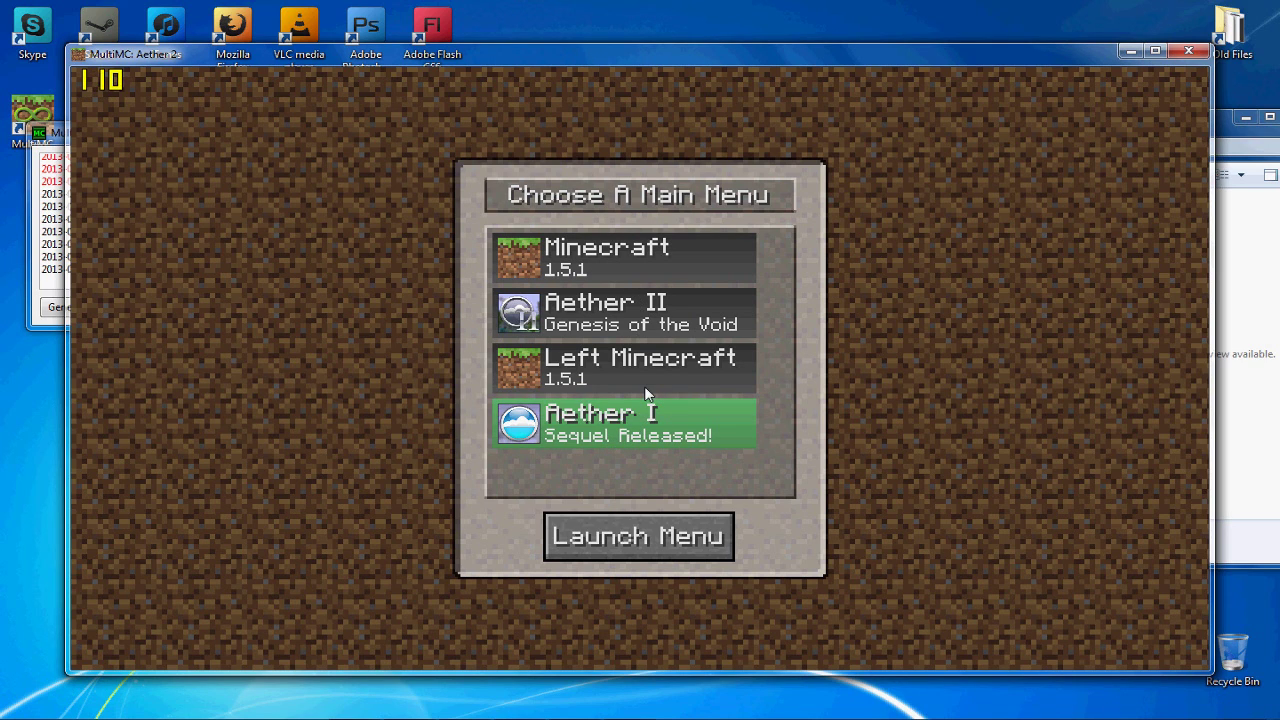
left_click(615, 267)
left_click(623, 319)
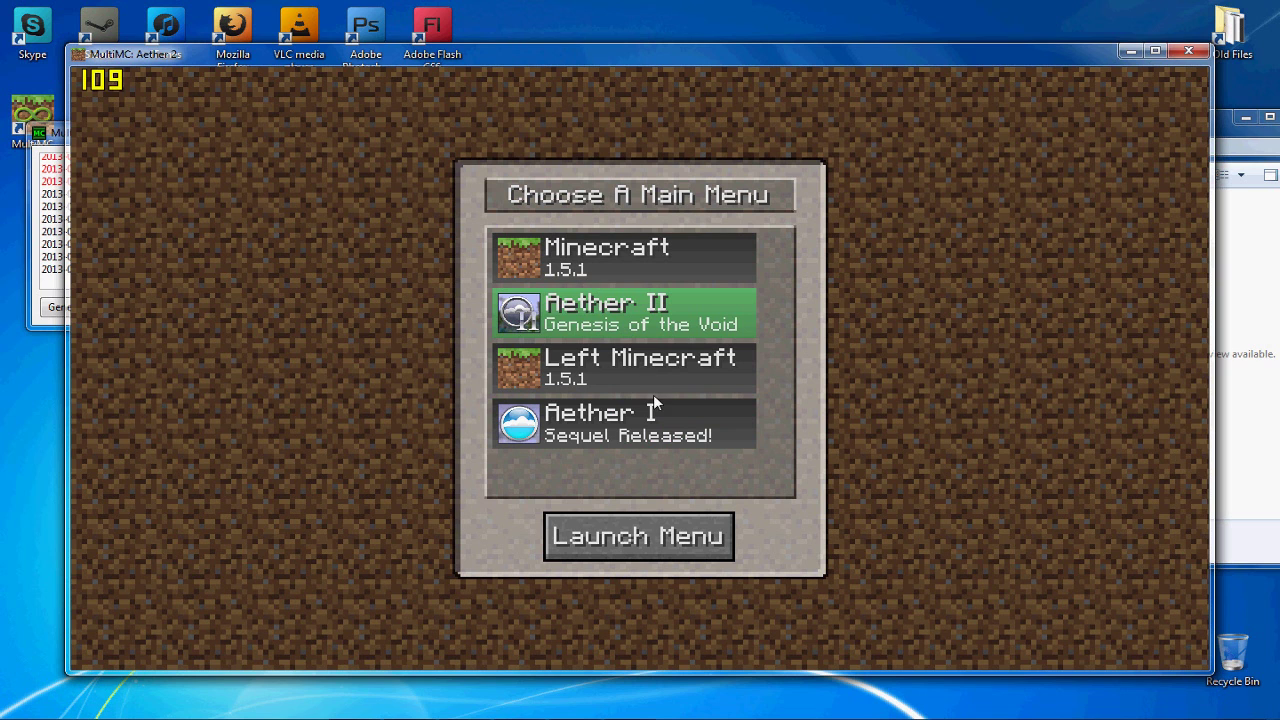